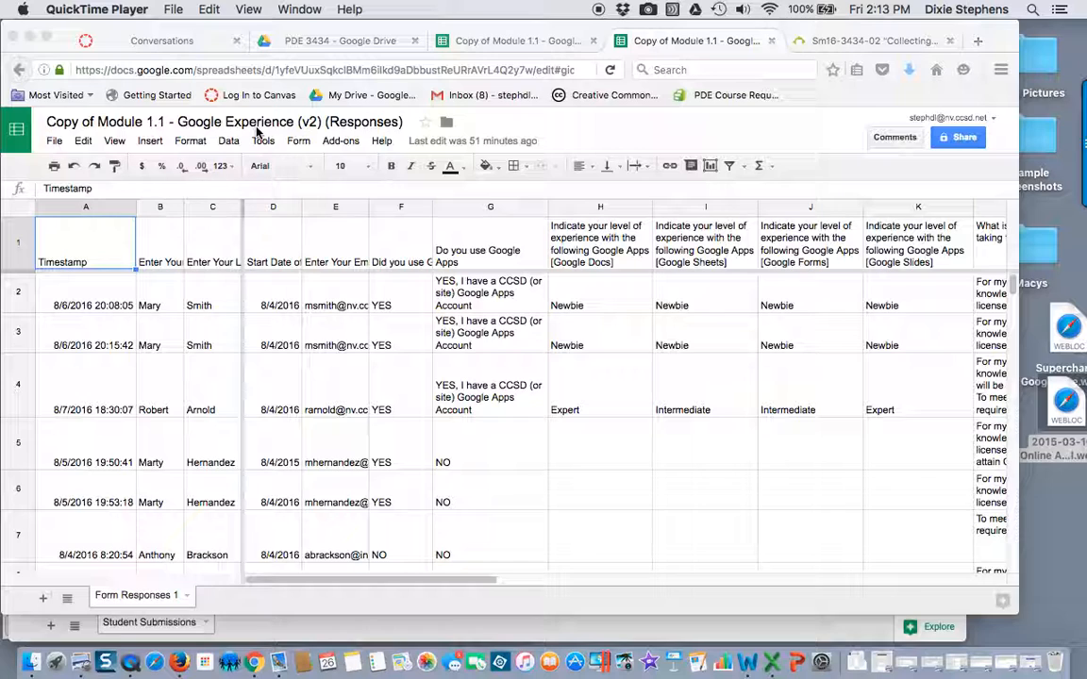
Install the free Remove Duplicates add-on from the add-on store and allow its requested permissions
{"action": "left_click", "coordinate": [332, 142]}
{"action": "left_click", "coordinate": [337, 143]}
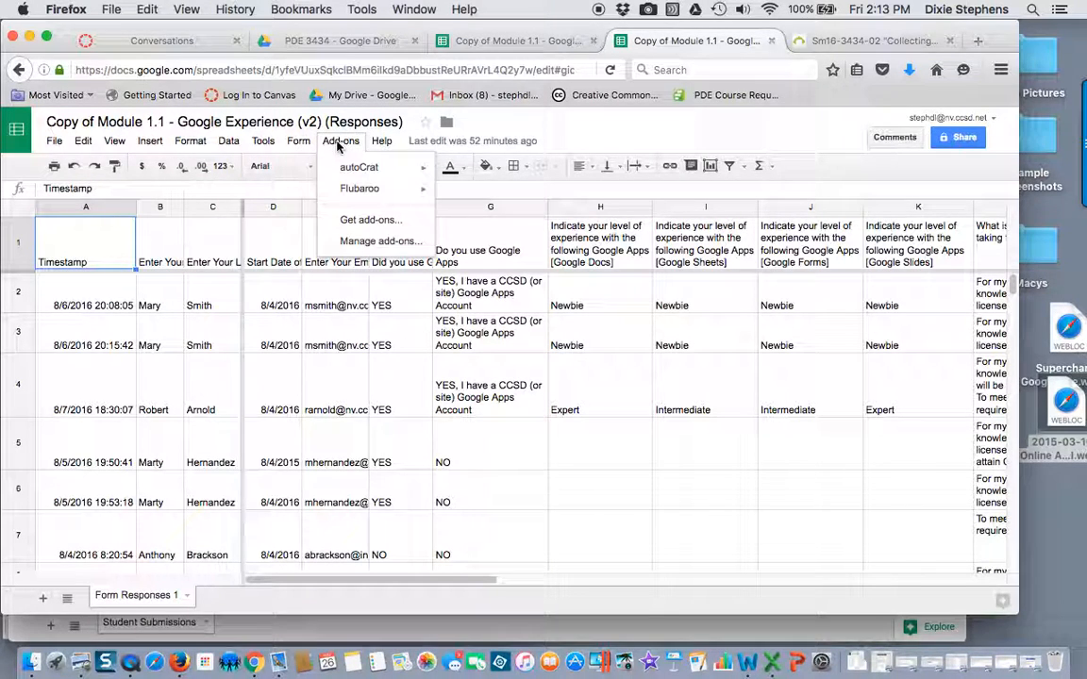
{"action": "left_click", "coordinate": [359, 219]}
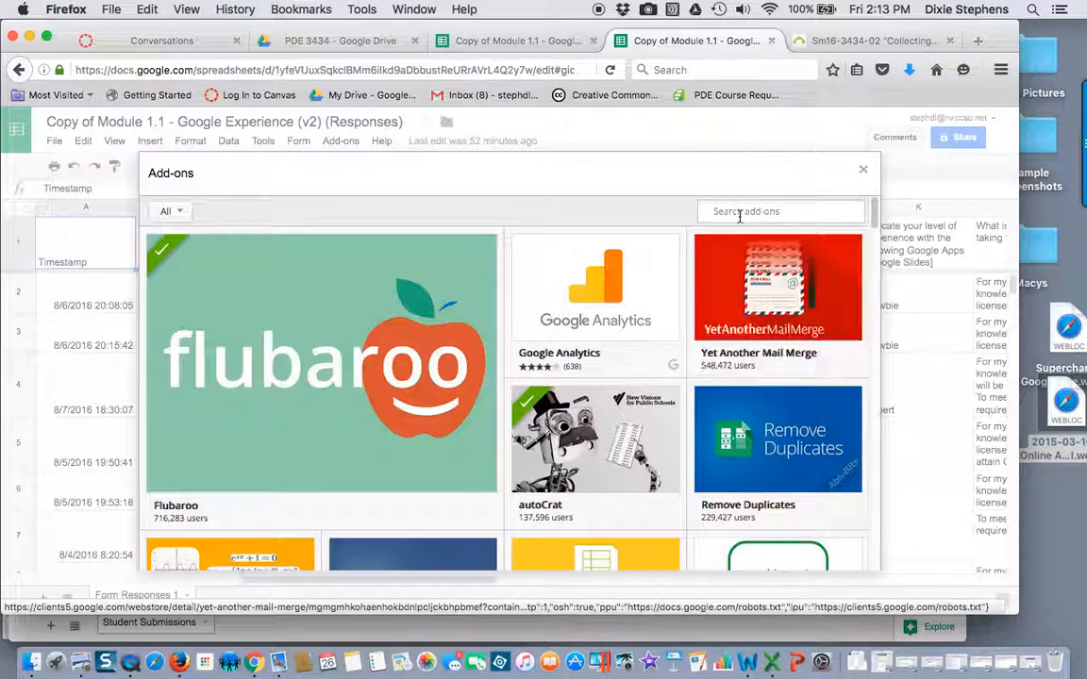
{"action": "mouse_move", "coordinate": [744, 455]}
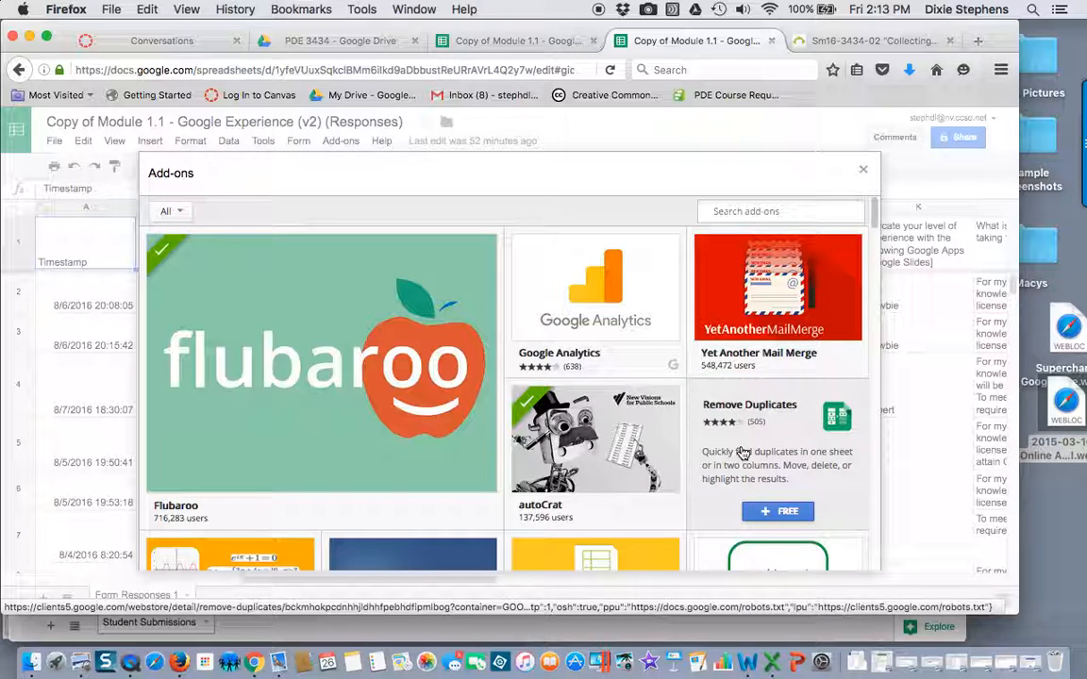
{"action": "left_click", "coordinate": [773, 485]}
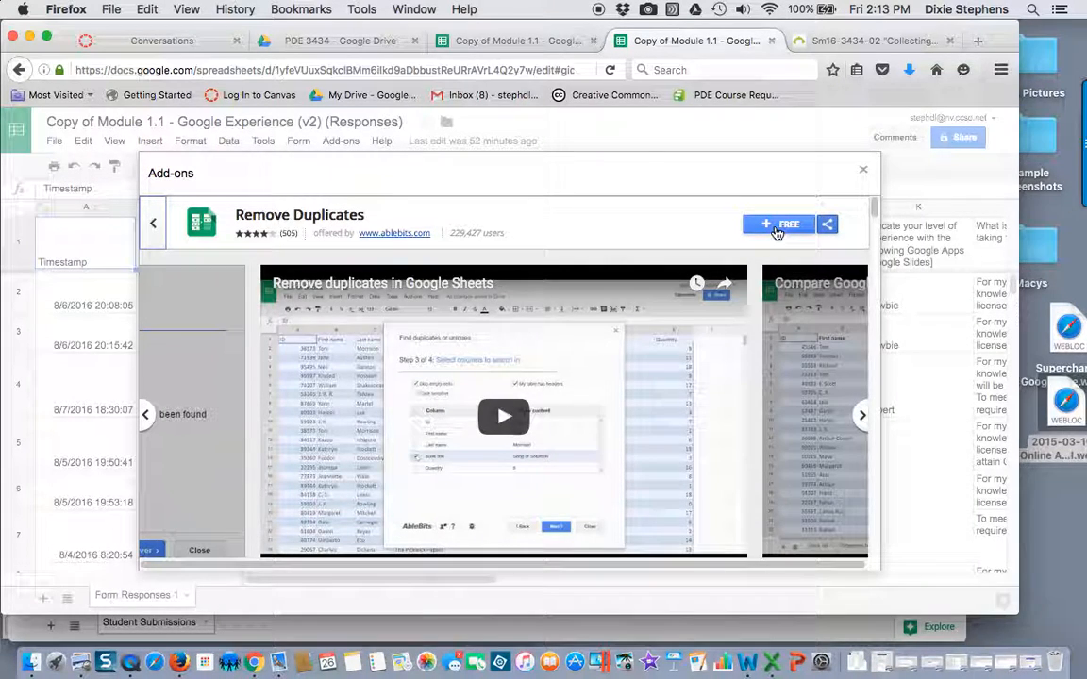
{"action": "left_click", "coordinate": [776, 226]}
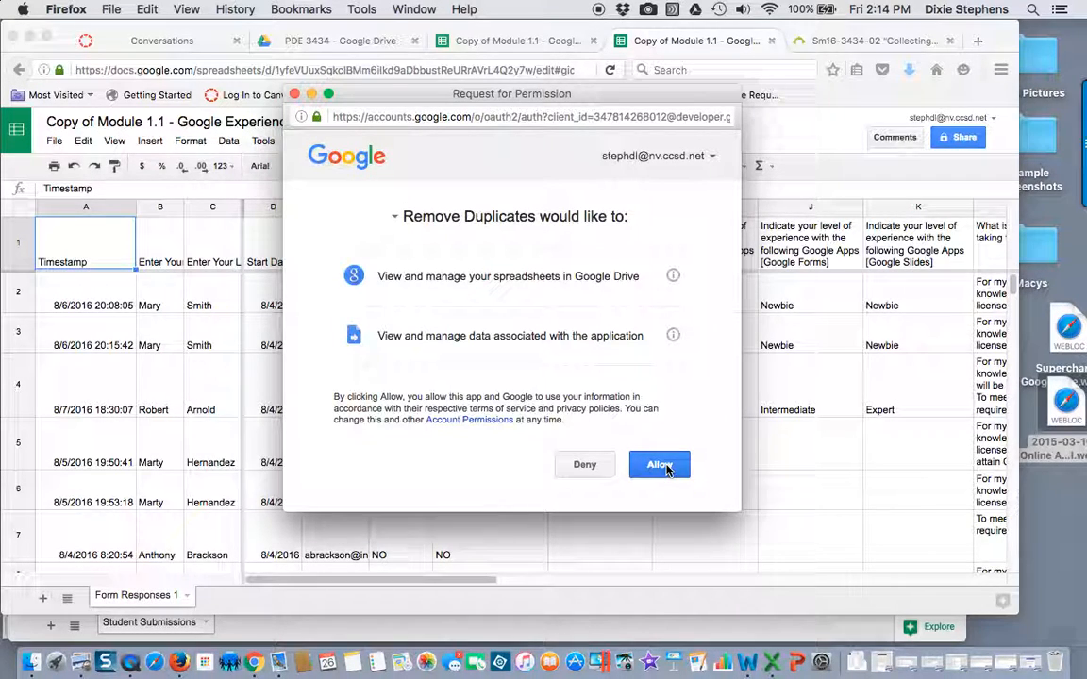
{"action": "left_click", "coordinate": [663, 467]}
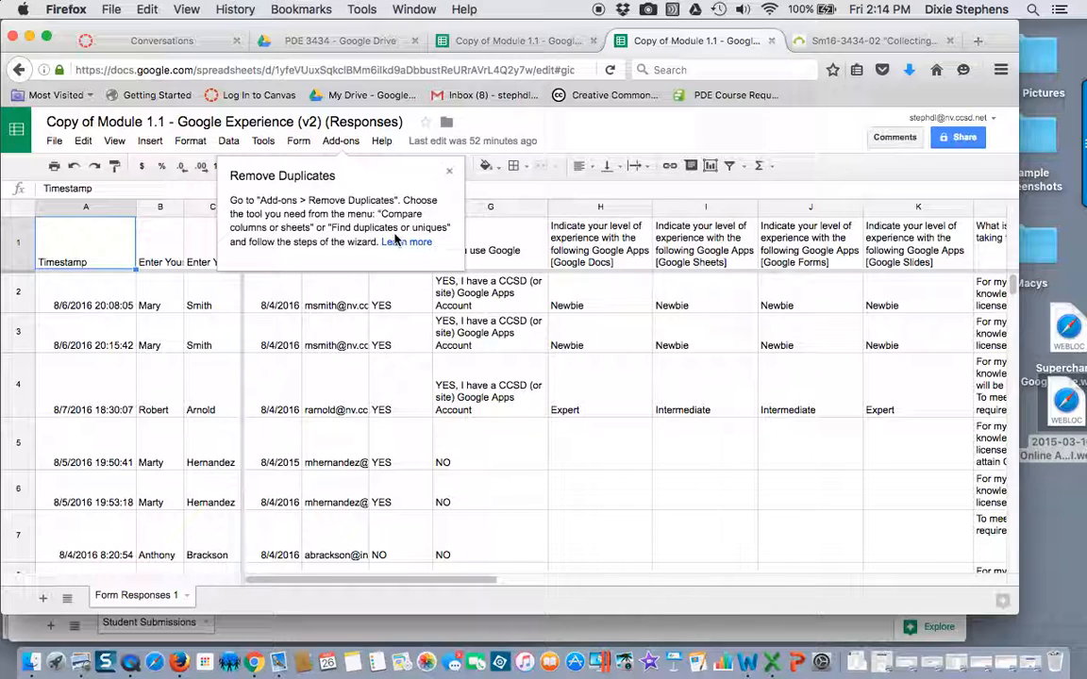
{"action": "left_click", "coordinate": [341, 142]}
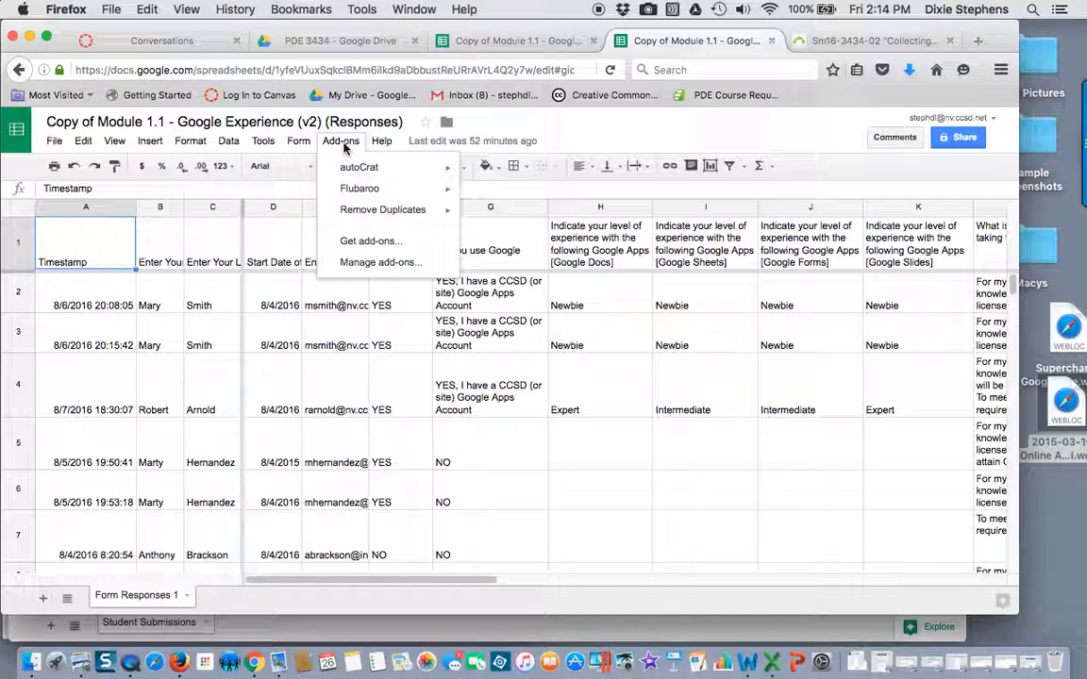
{"action": "mouse_move", "coordinate": [346, 218]}
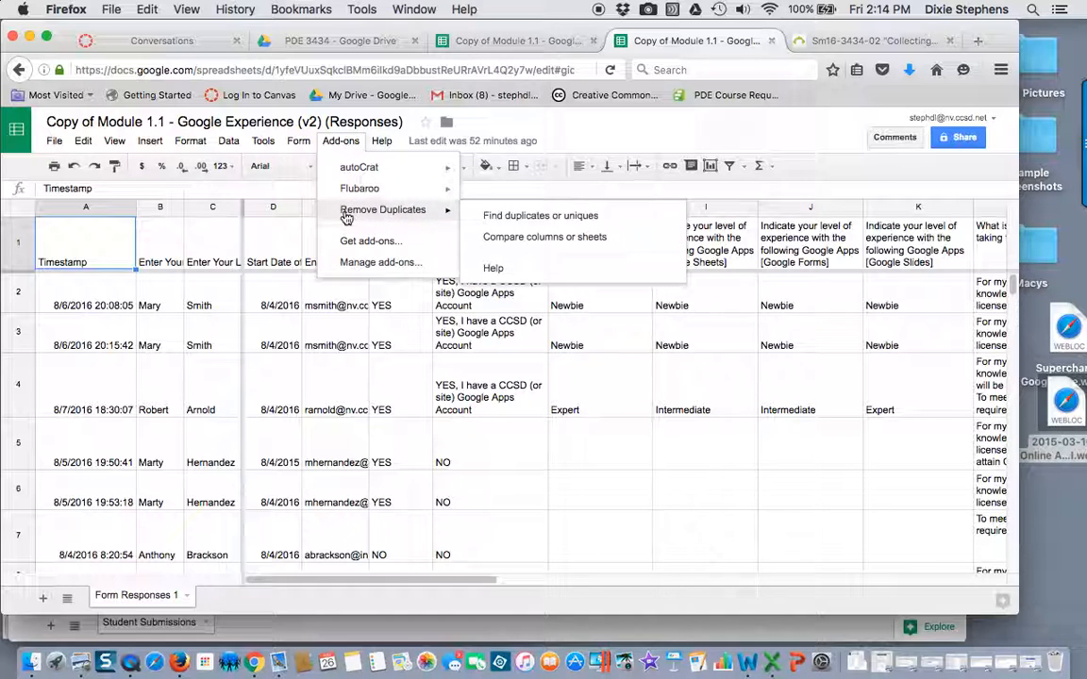
{"action": "left_click", "coordinate": [539, 217]}
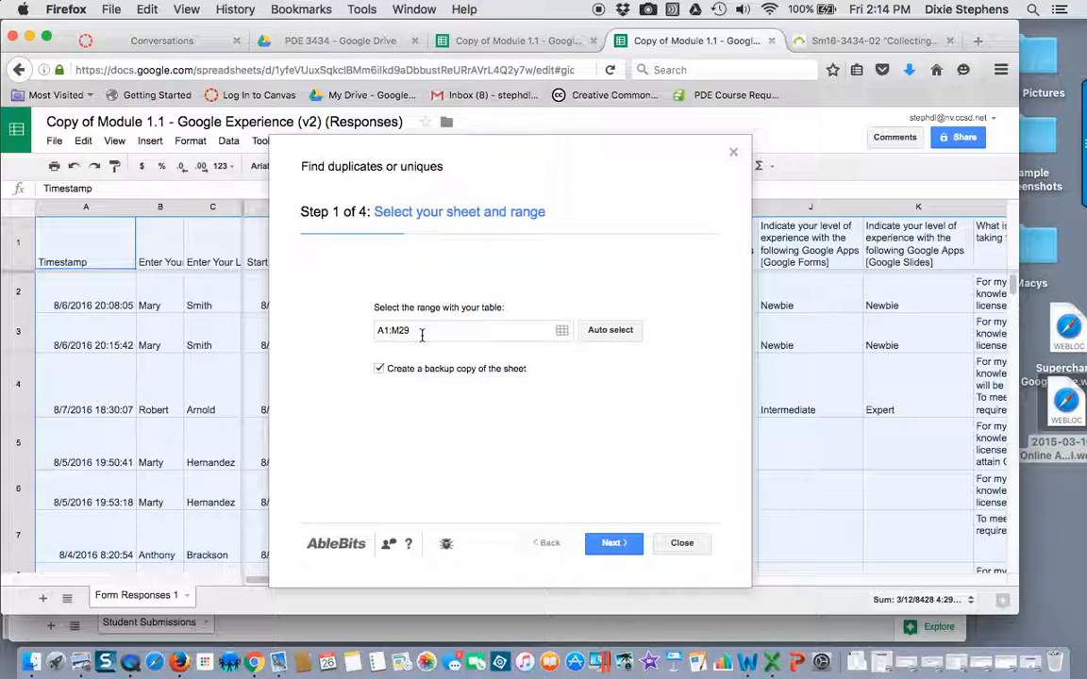
{"action": "left_click", "coordinate": [686, 545]}
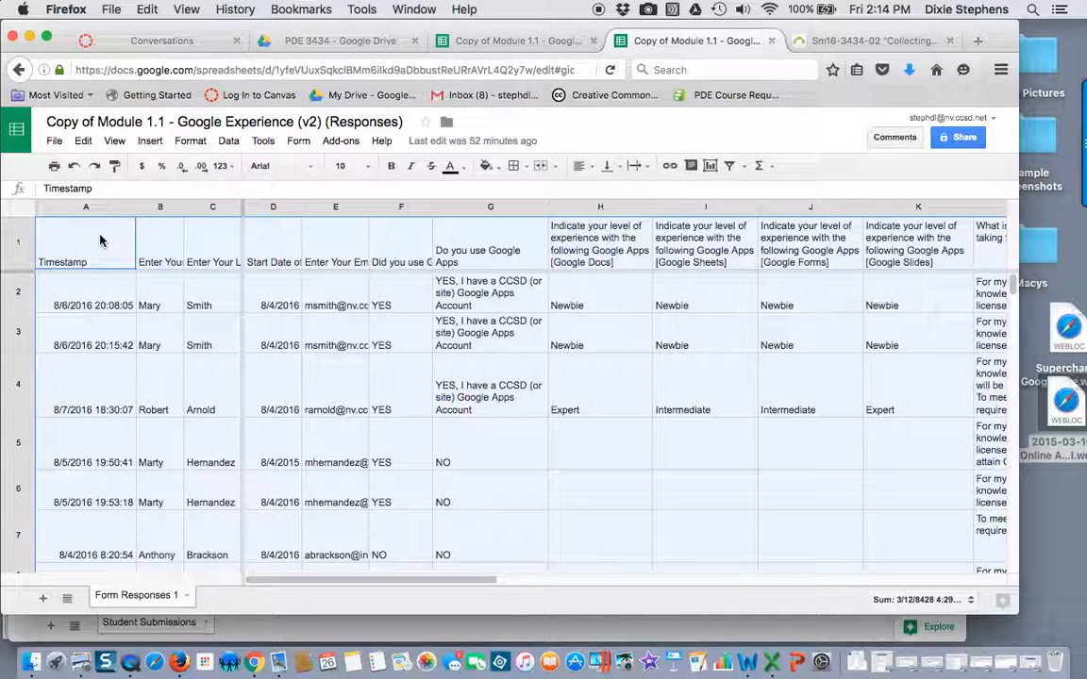
Start Find duplicates or uniques on range A1:M29 with a backup copy of the sheet enabled
{"action": "left_click_drag", "start_coordinate": [444, 581], "coordinate": [752, 613]}
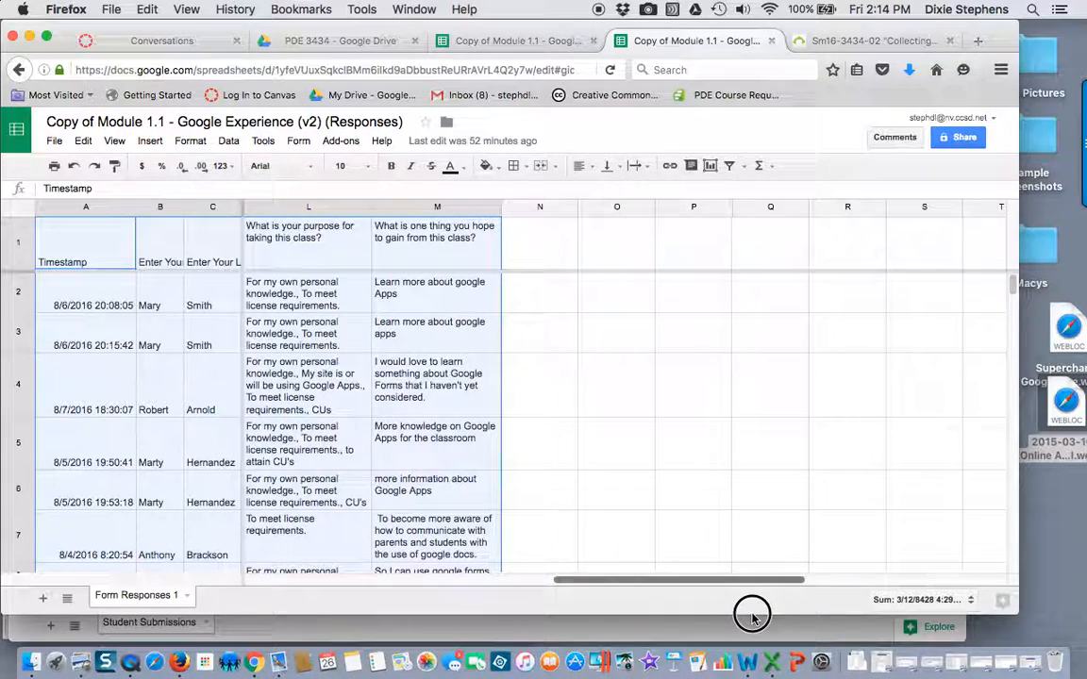
{"action": "scroll", "coordinate": [584, 498], "scroll_direction": "down", "scroll_amount": 10}
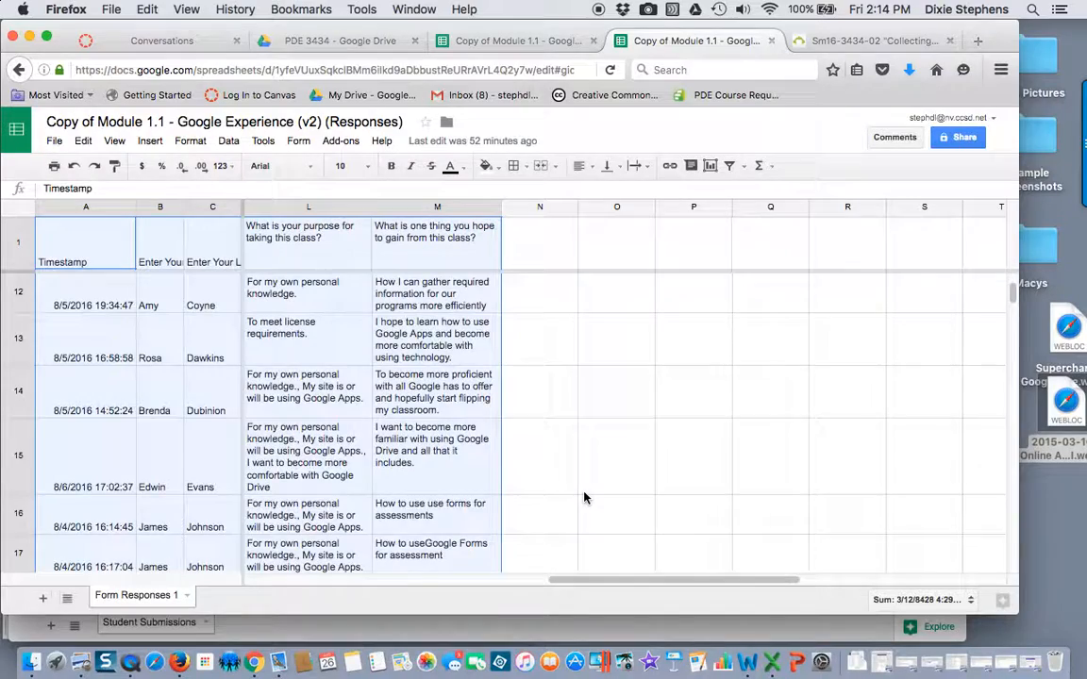
{"action": "scroll", "coordinate": [584, 498], "scroll_direction": "down", "scroll_amount": 5}
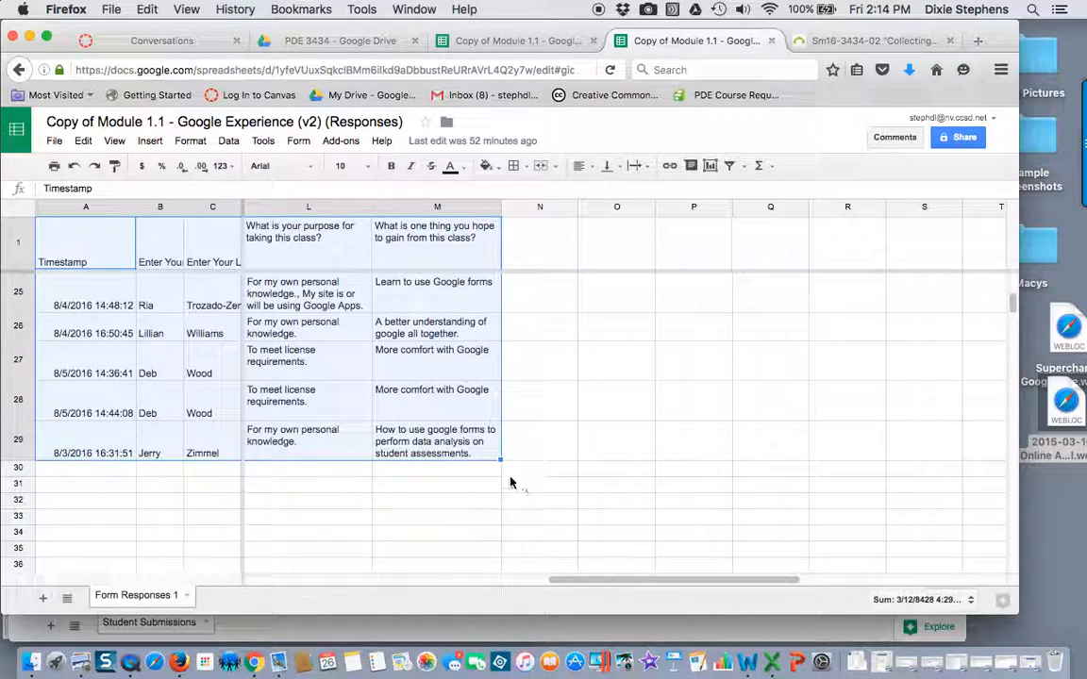
{"action": "left_click_drag", "start_coordinate": [582, 583], "coordinate": [271, 553]}
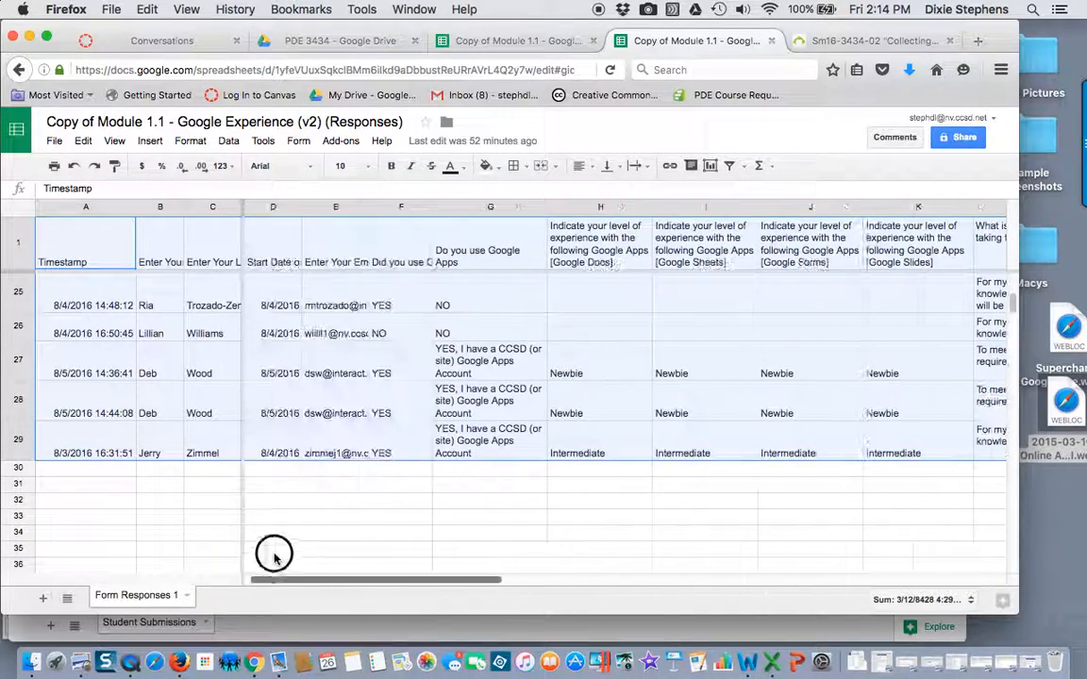
{"action": "left_click", "coordinate": [341, 140]}
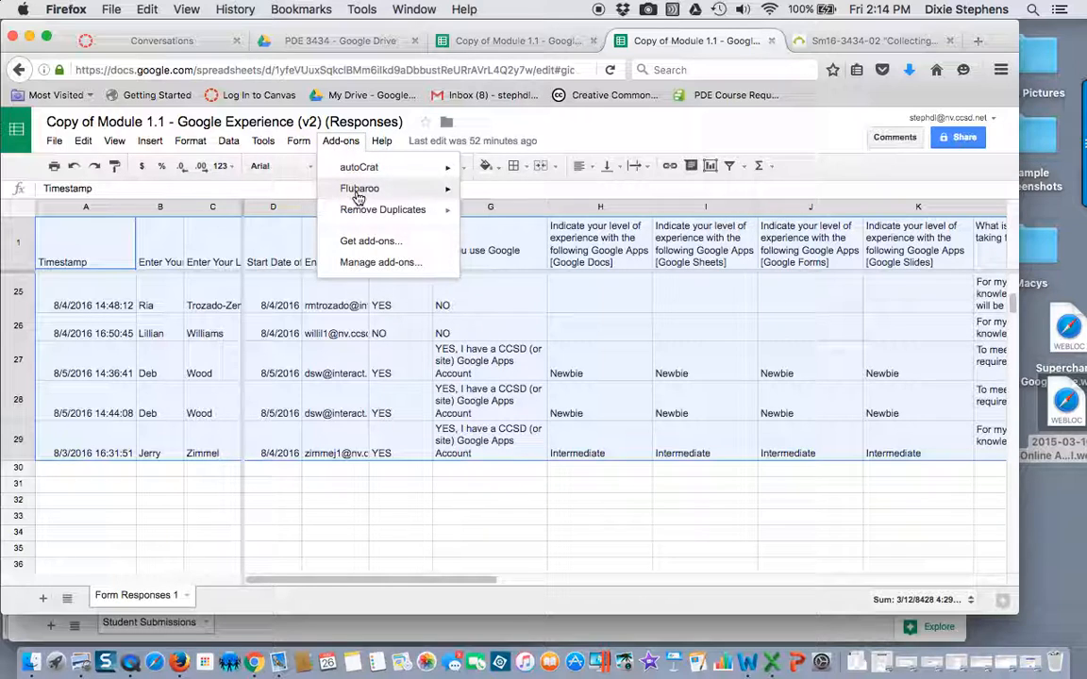
{"action": "left_click", "coordinate": [519, 219]}
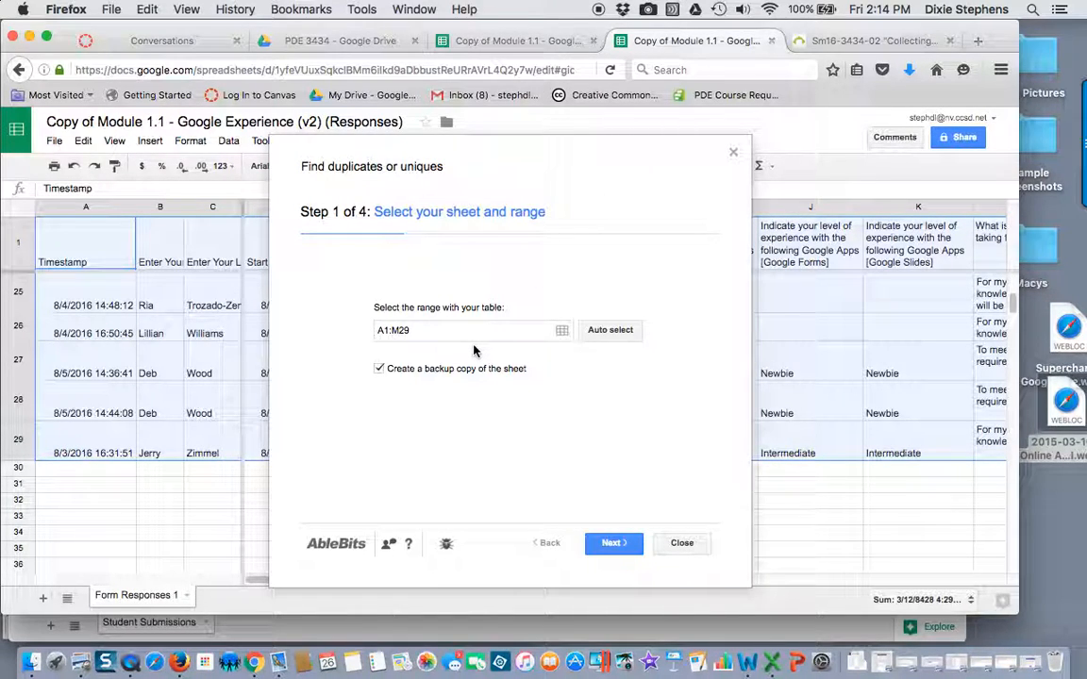
{"action": "left_click", "coordinate": [378, 369]}
{"action": "left_click", "coordinate": [378, 369]}
{"action": "left_click", "coordinate": [613, 547]}
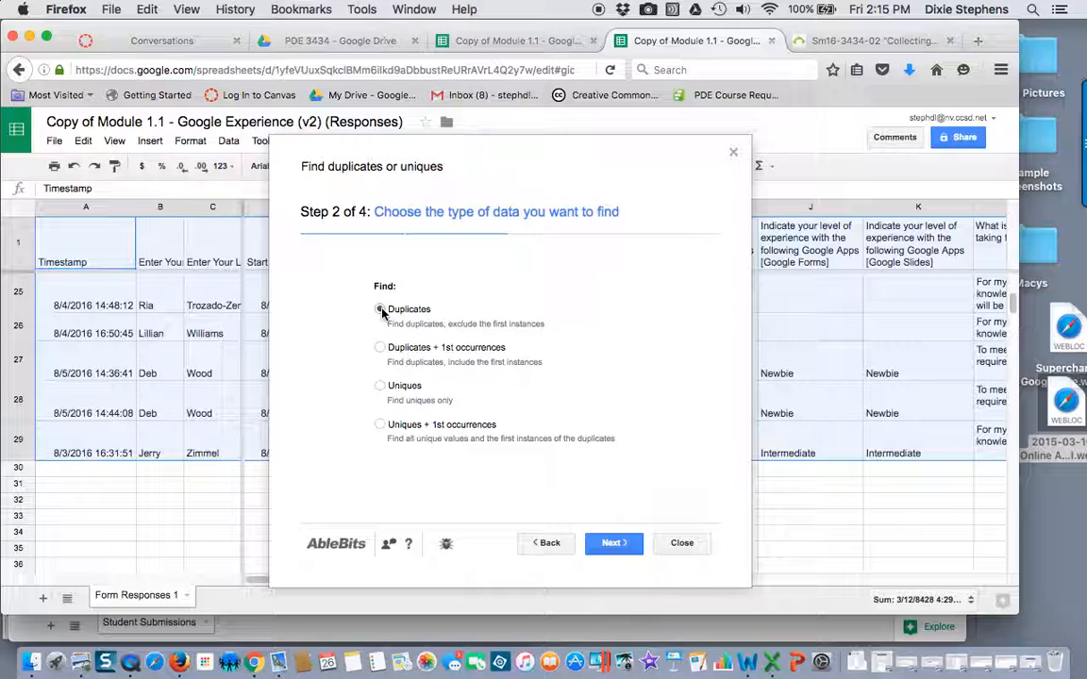
Set the search to find Duplicates, excluding first instances, and compare only the Enter Your Email Address column
{"action": "left_click", "coordinate": [614, 543]}
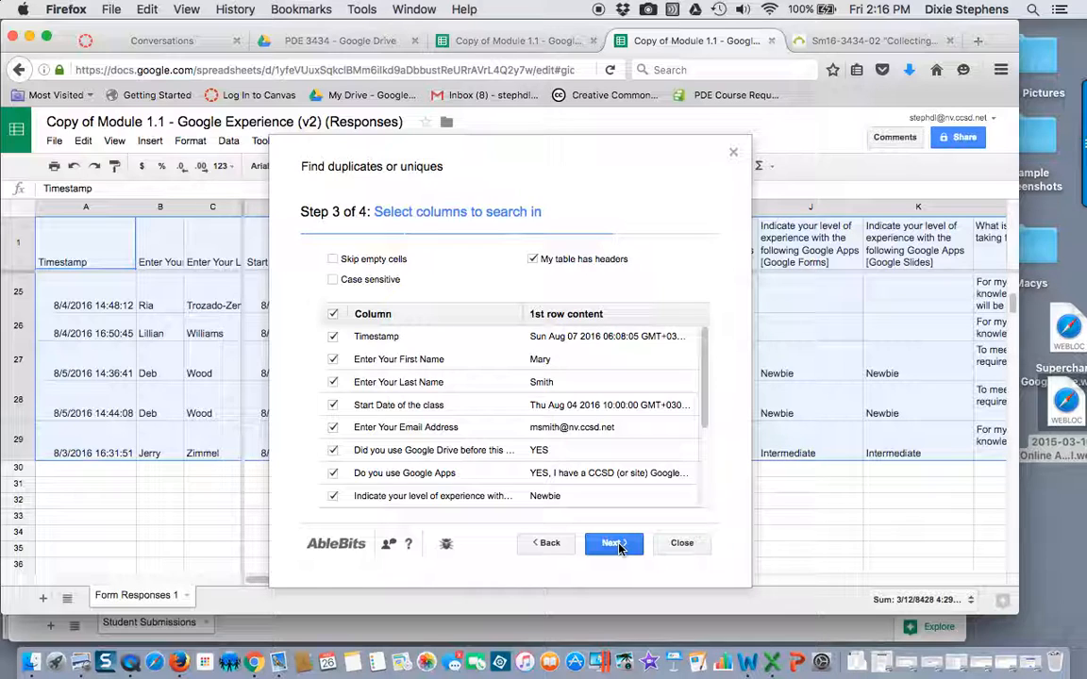
{"action": "left_click", "coordinate": [332, 313]}
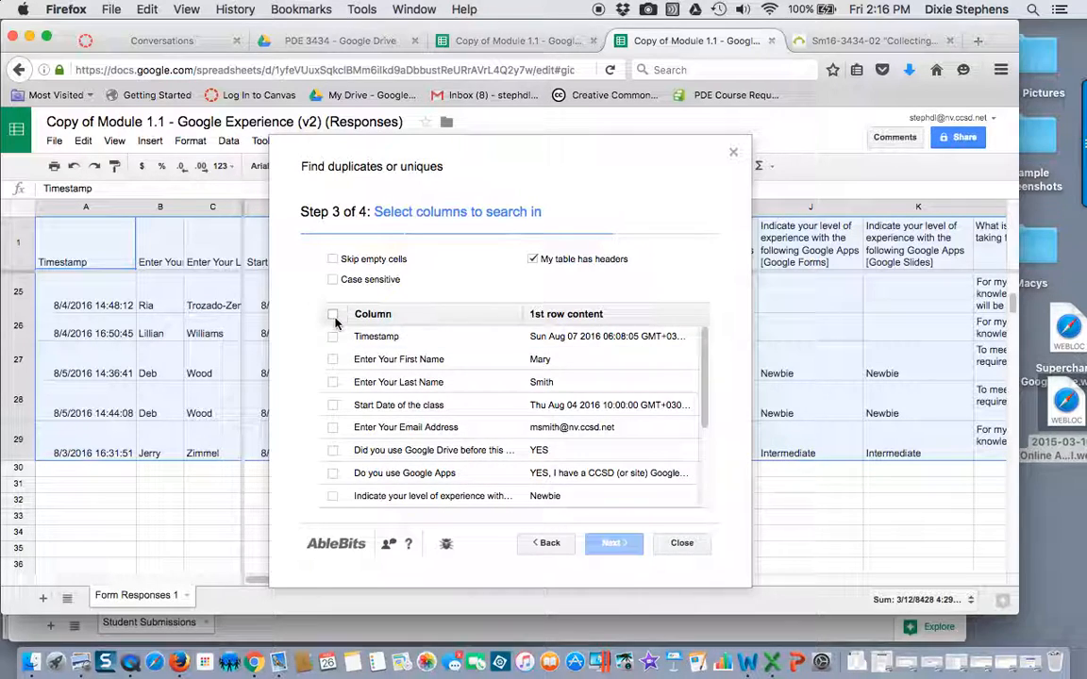
{"action": "left_click", "coordinate": [332, 360]}
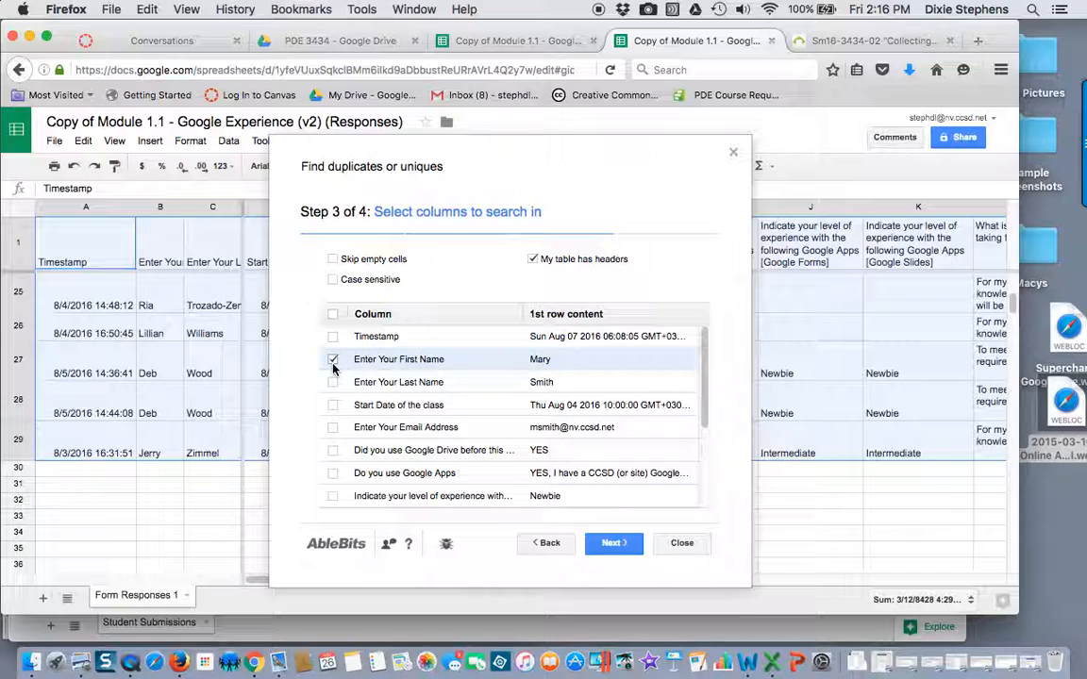
{"action": "left_click", "coordinate": [332, 359]}
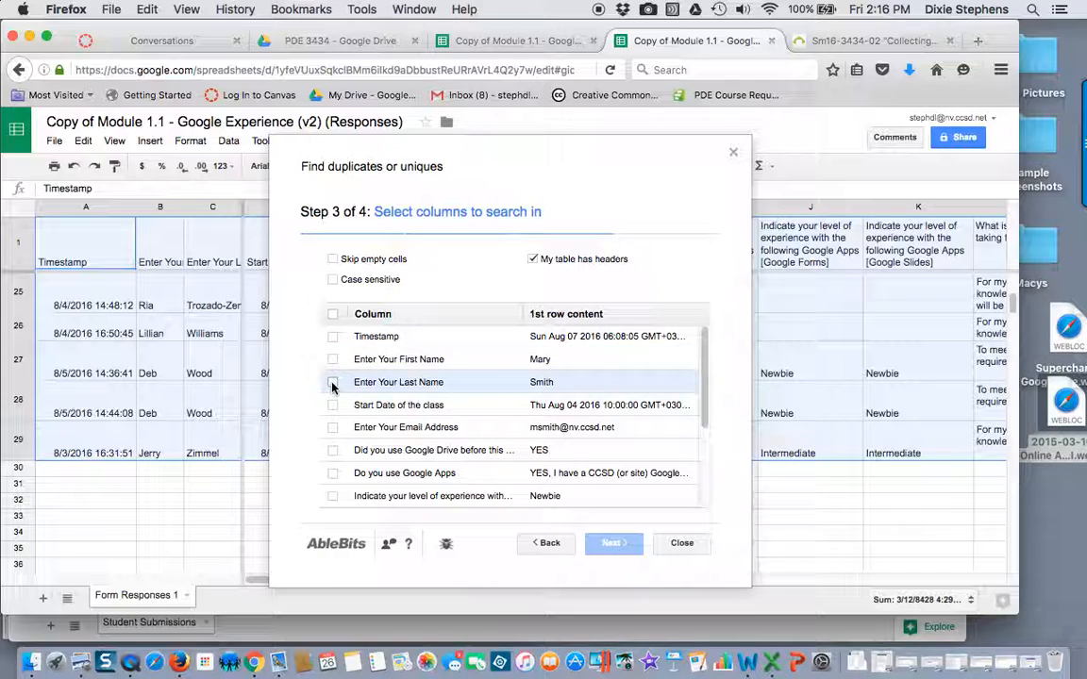
{"action": "left_click", "coordinate": [332, 383]}
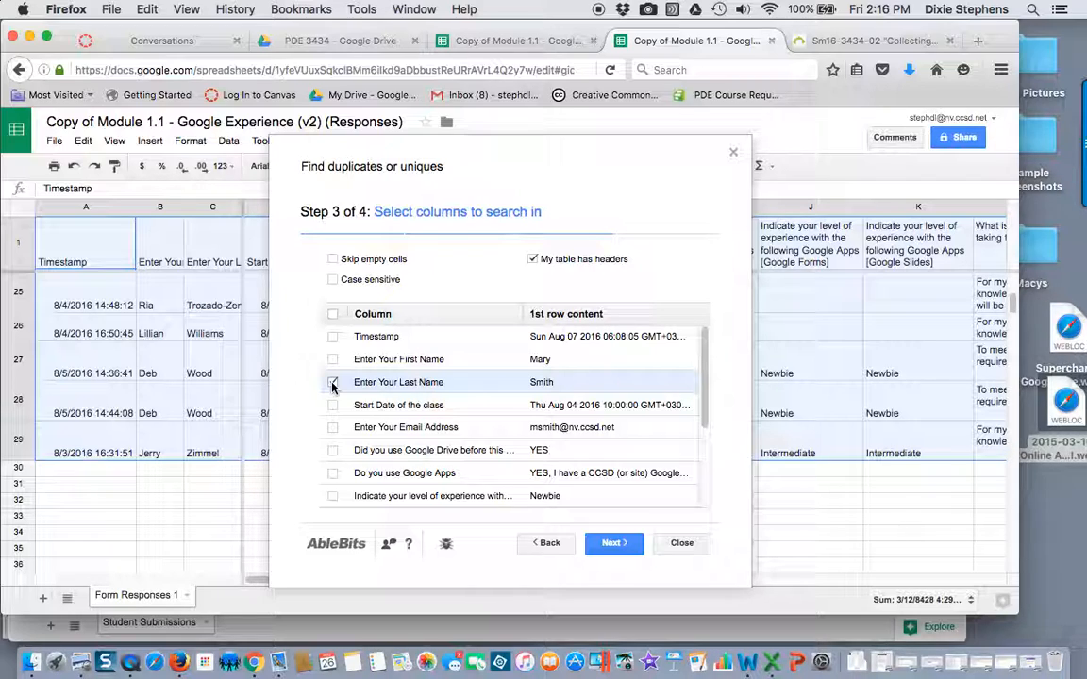
{"action": "left_click", "coordinate": [332, 383]}
{"action": "left_click", "coordinate": [332, 428]}
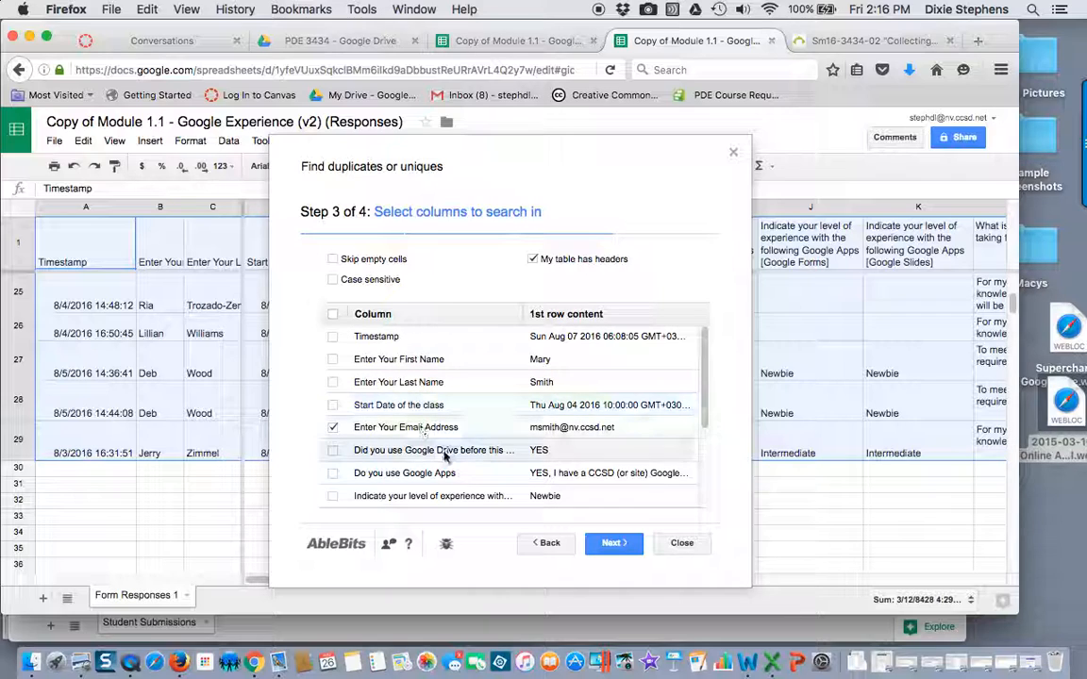
{"action": "left_click", "coordinate": [613, 547]}
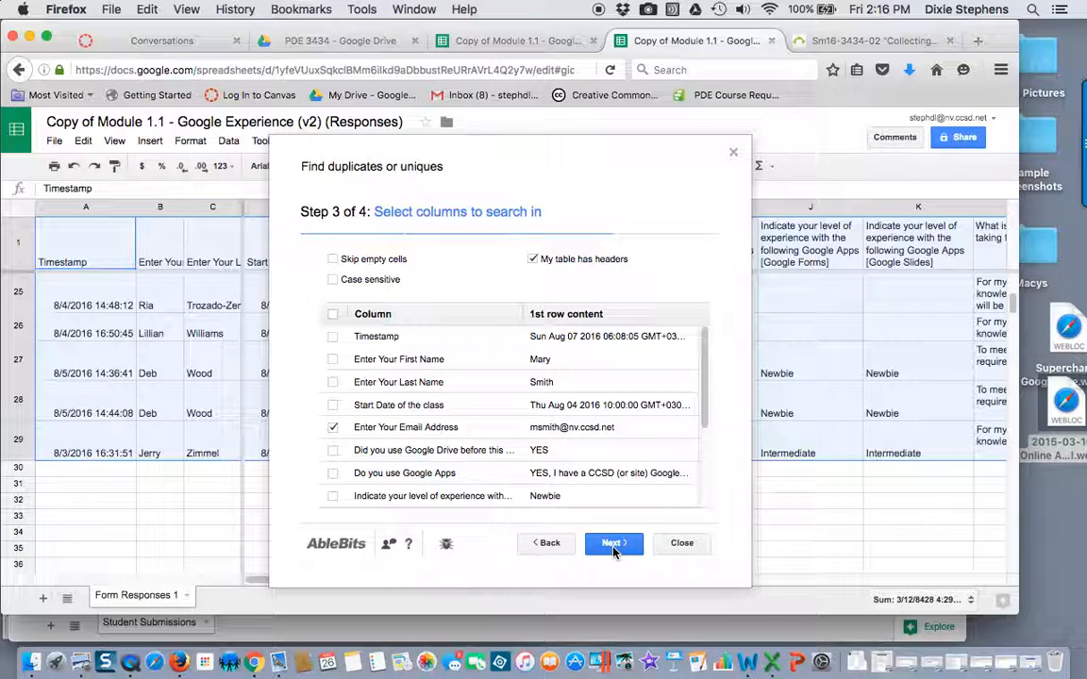
{"action": "left_click", "coordinate": [333, 382]}
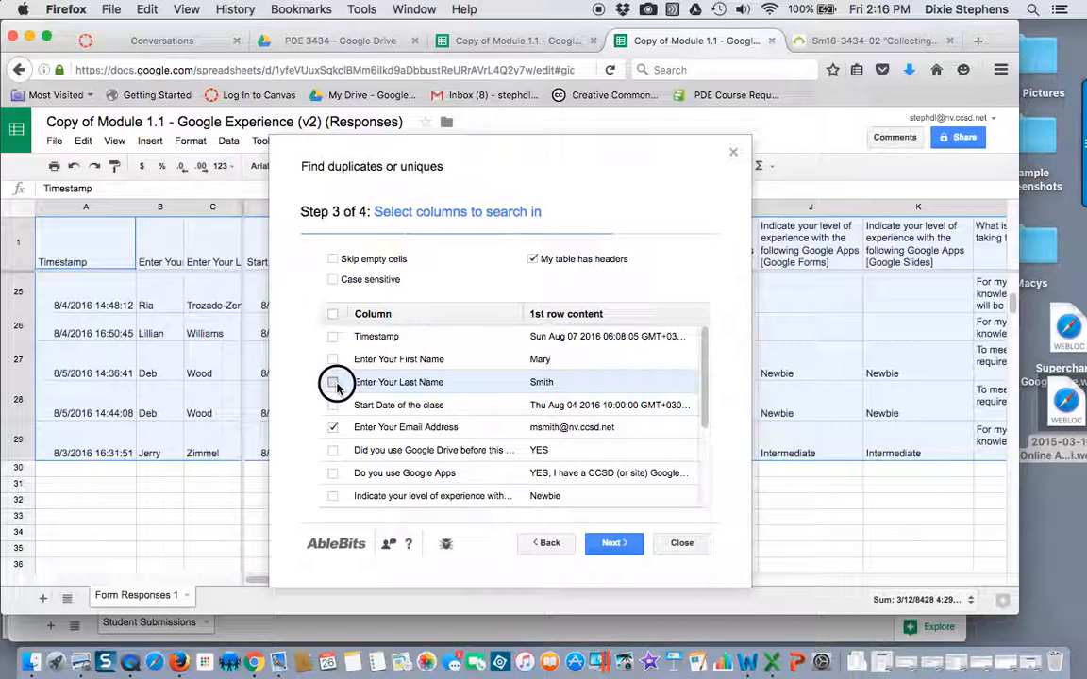
{"action": "left_click", "coordinate": [611, 545]}
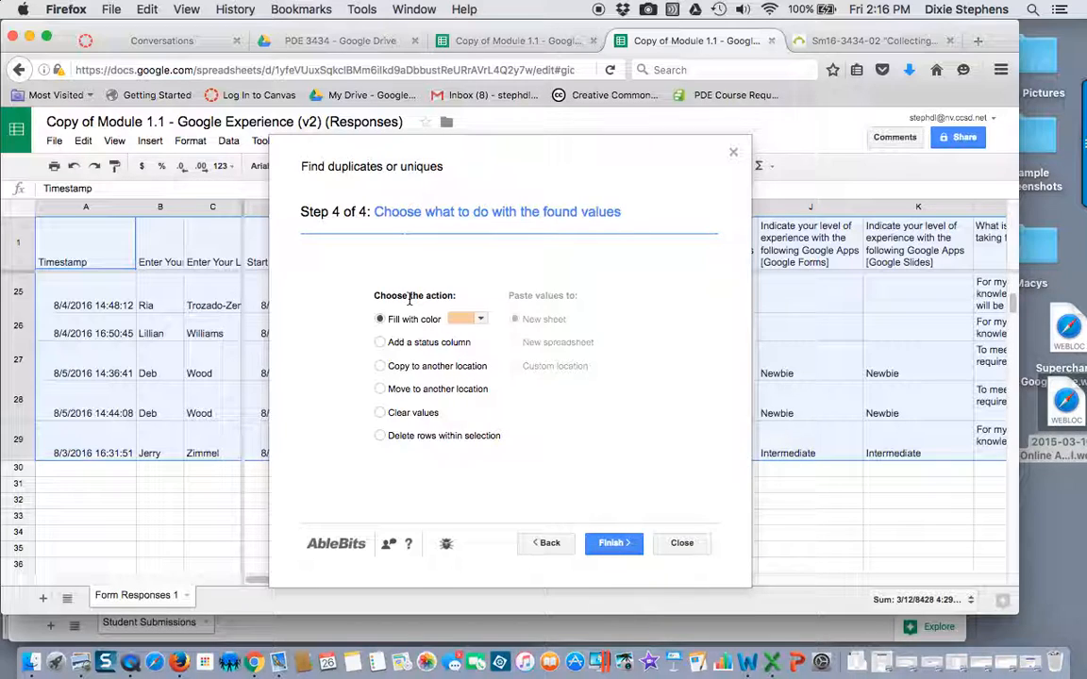
Fill the found duplicates with light blue, finish the wizard and close its results
{"action": "left_click", "coordinate": [482, 320]}
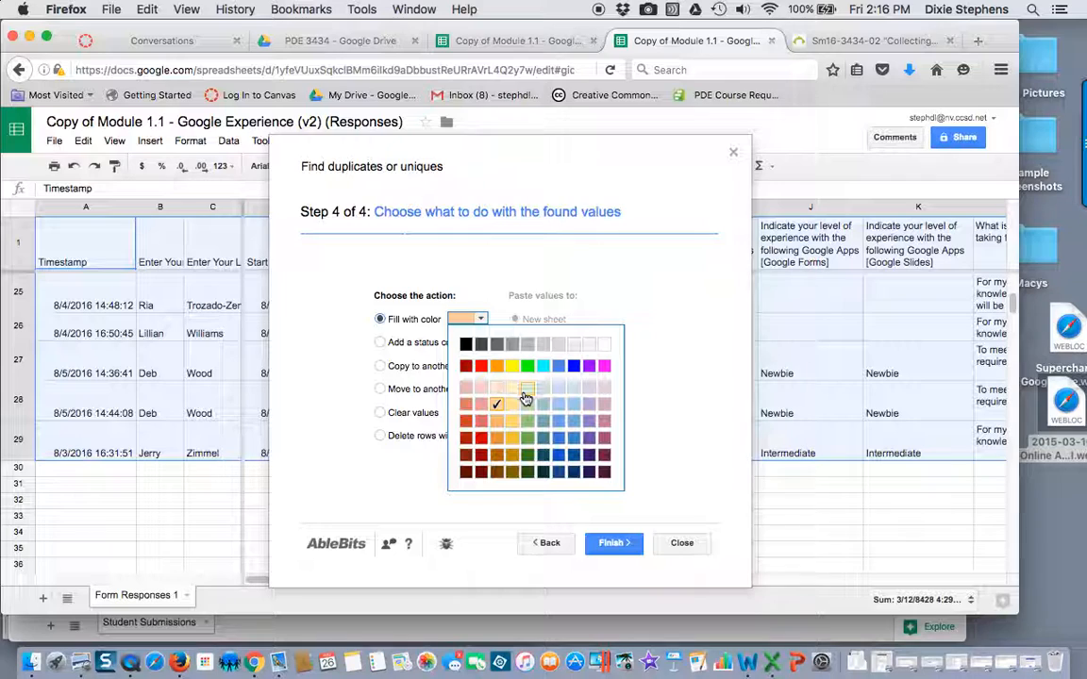
{"action": "left_click", "coordinate": [558, 404]}
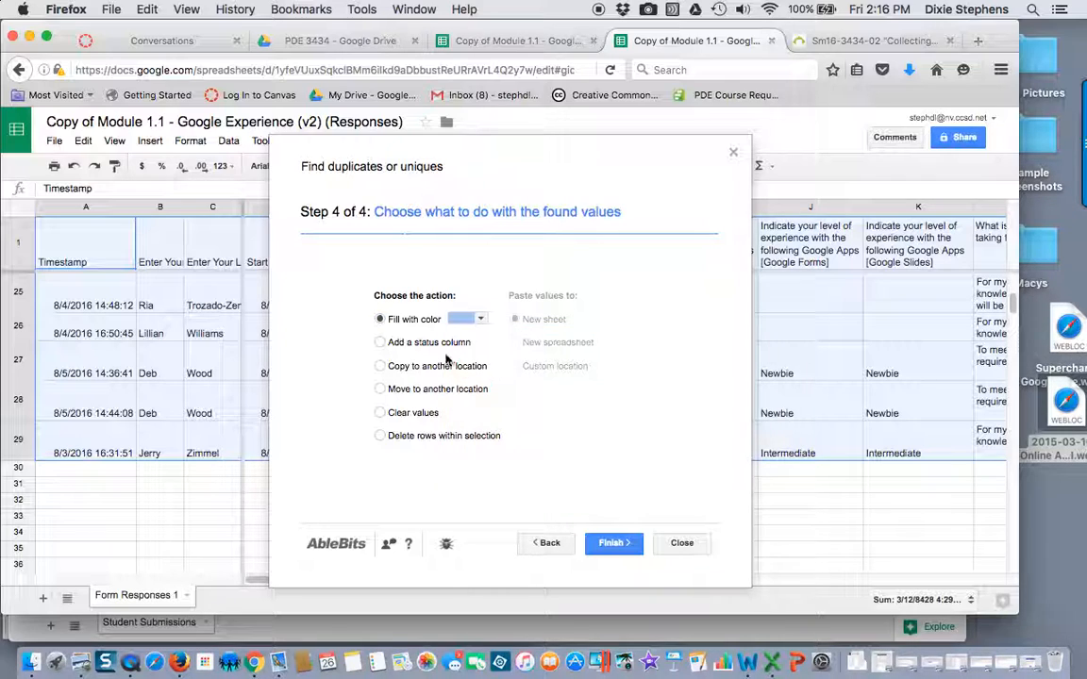
{"action": "left_click", "coordinate": [405, 370]}
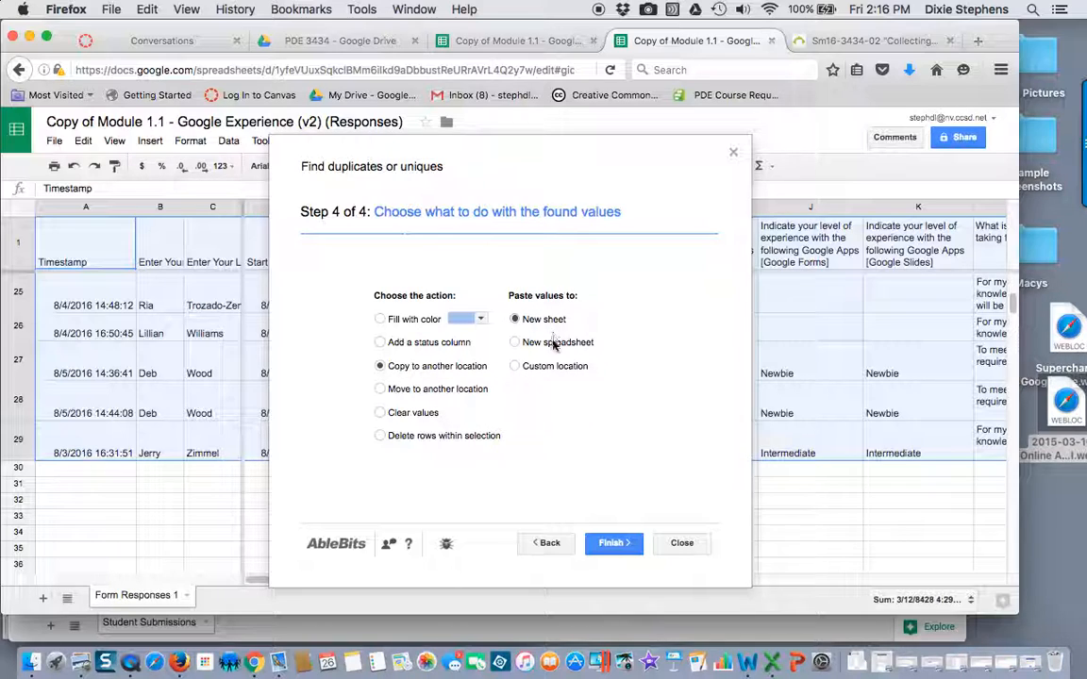
{"action": "left_click", "coordinate": [380, 320]}
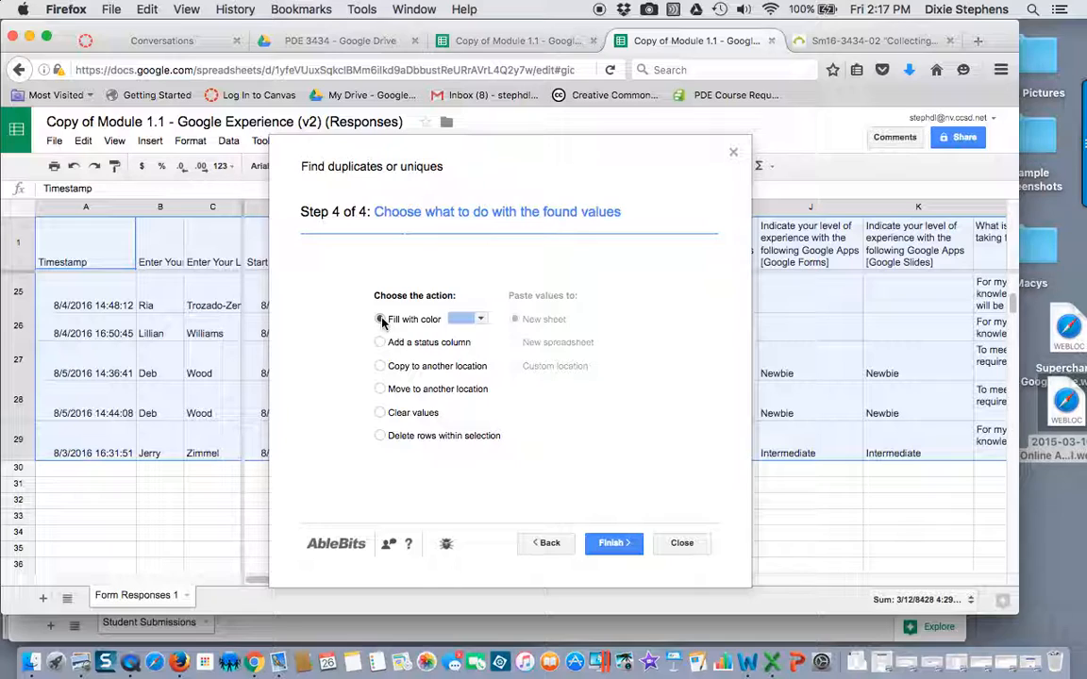
{"action": "left_click", "coordinate": [613, 545]}
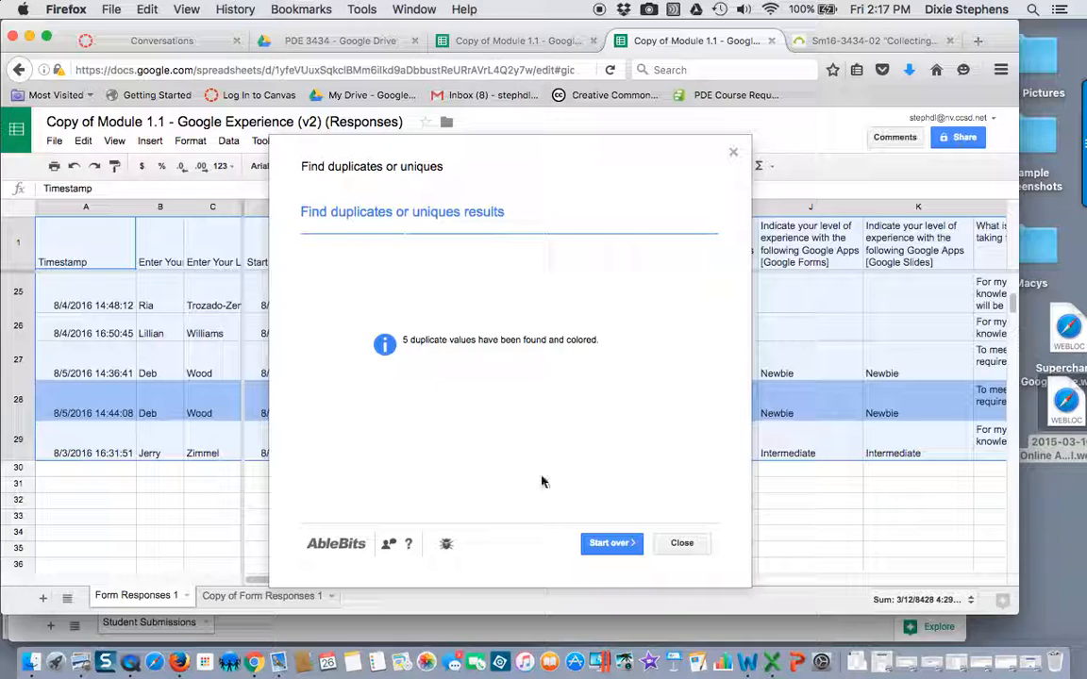
{"action": "left_click", "coordinate": [694, 549]}
Review the highlighted duplicate rows in Form Responses 1 and compare them with the Copy of Form Responses 1 backup sheet
{"action": "scroll", "coordinate": [512, 475], "scroll_direction": "up", "scroll_amount": 5}
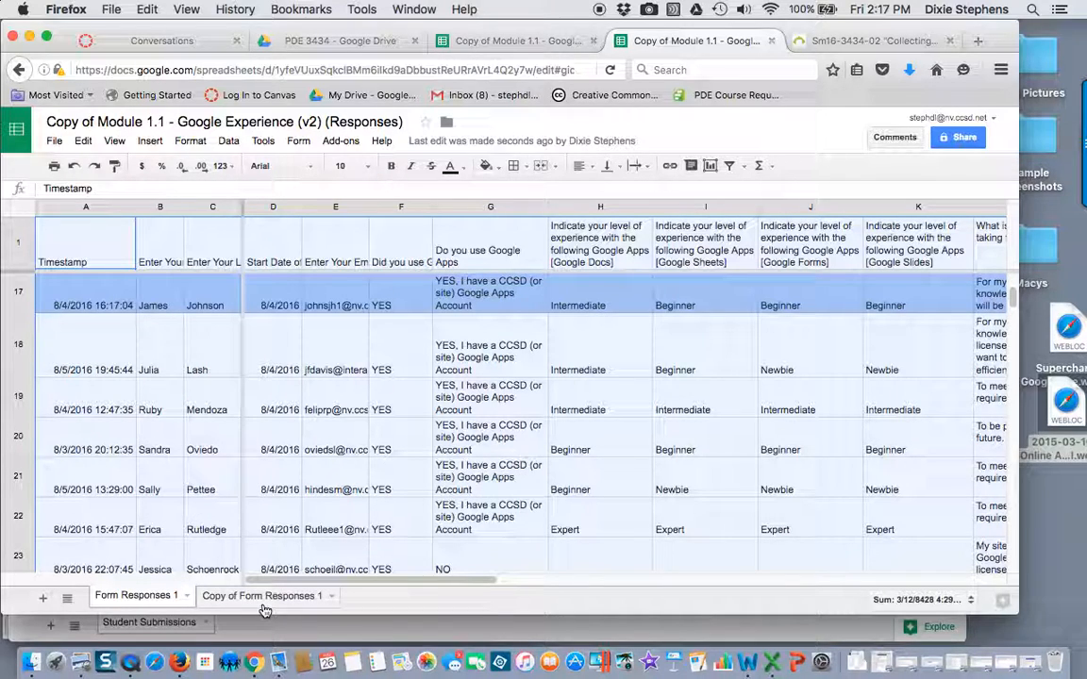
{"action": "scroll", "coordinate": [361, 467], "scroll_direction": "up", "scroll_amount": 8}
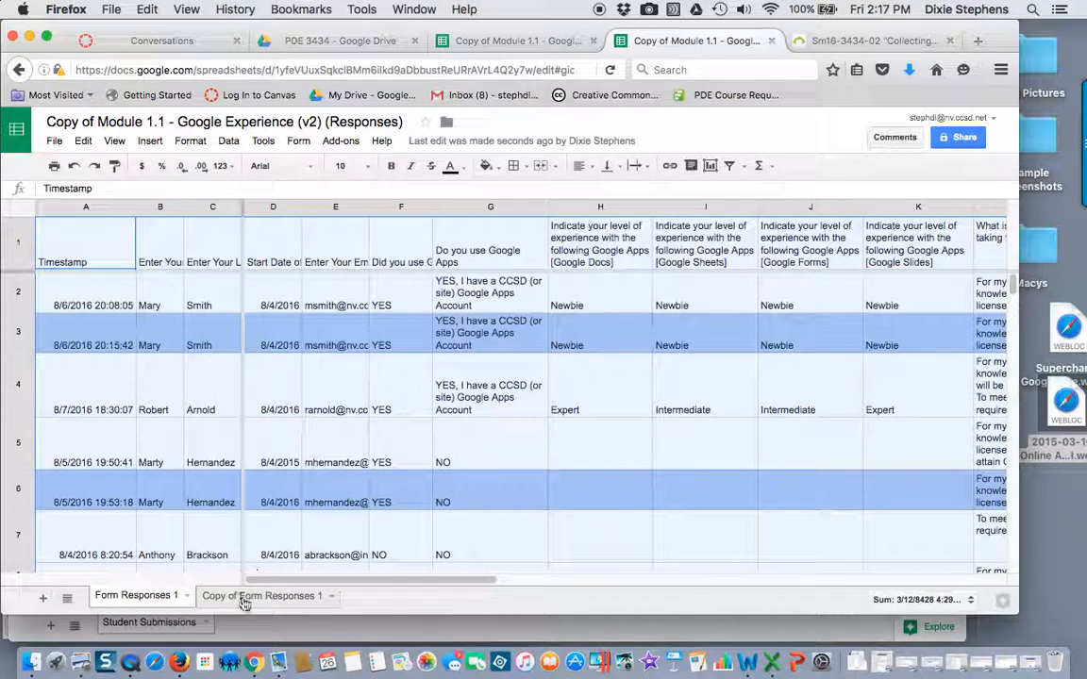
{"action": "left_click", "coordinate": [300, 604]}
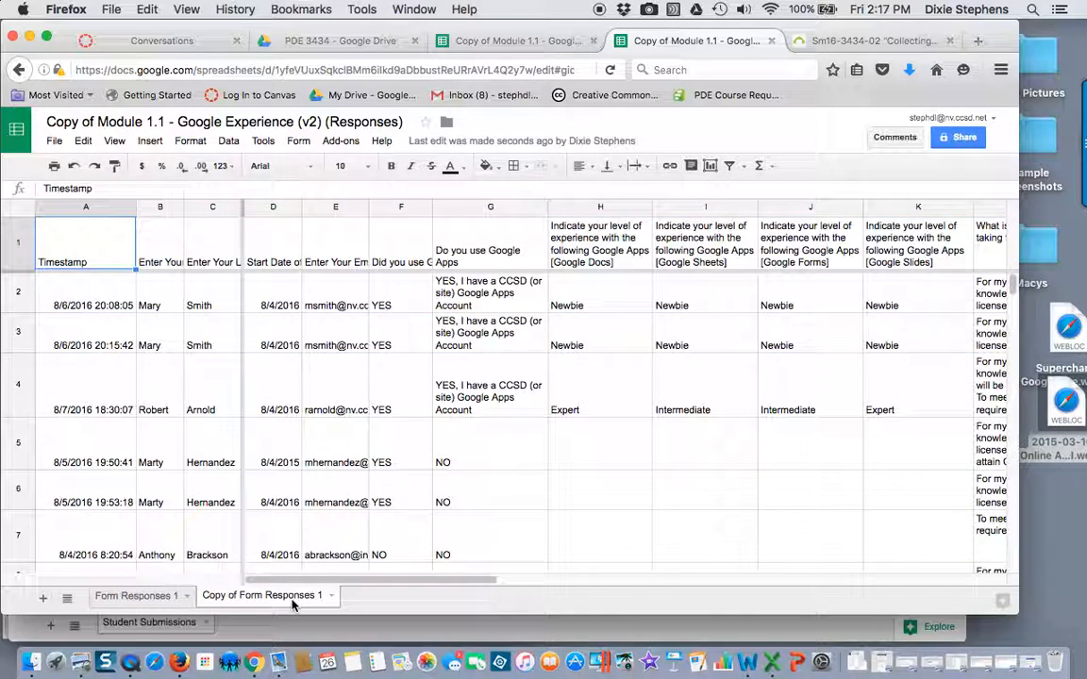
{"action": "left_click", "coordinate": [136, 598]}
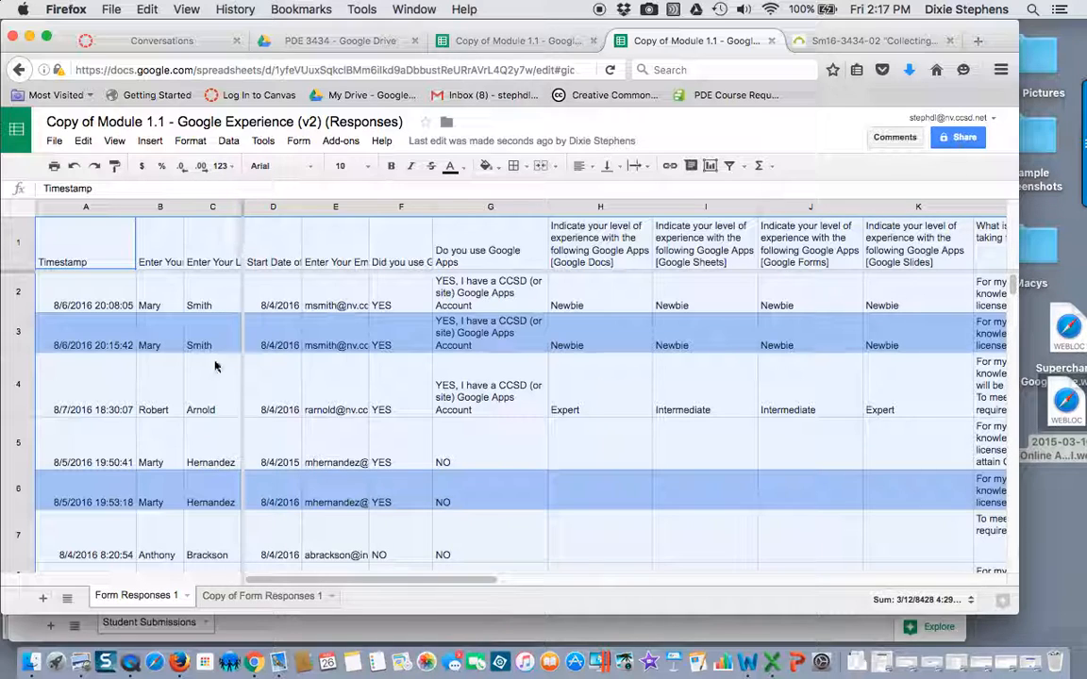
{"action": "scroll", "coordinate": [194, 486], "scroll_direction": "down", "scroll_amount": 5}
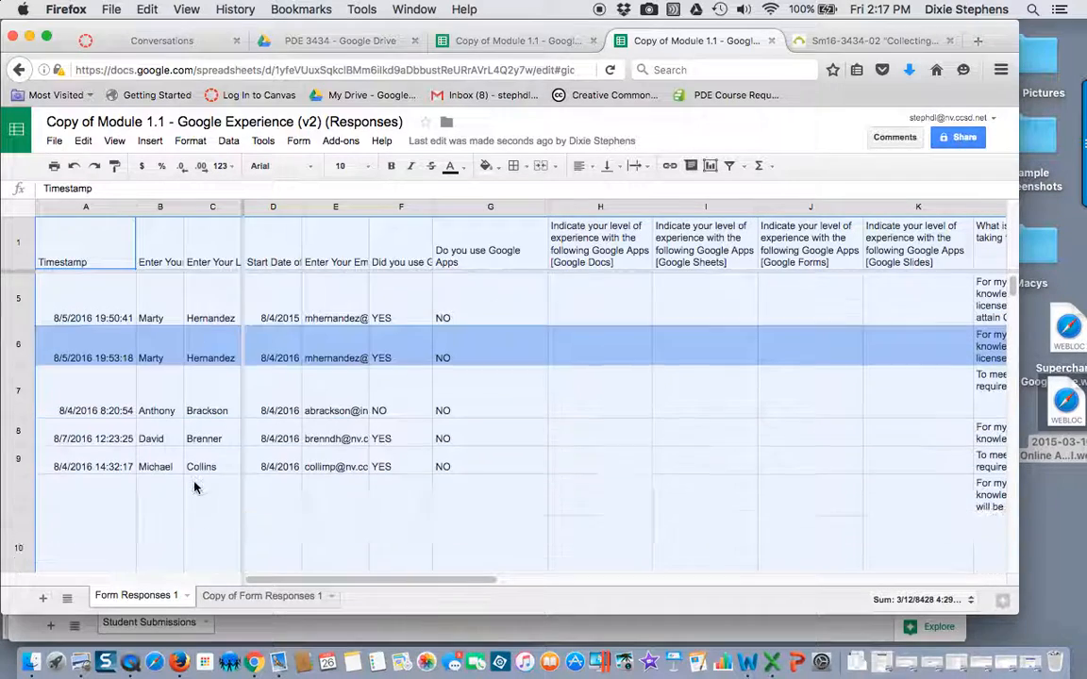
{"action": "scroll", "coordinate": [193, 486], "scroll_direction": "up", "scroll_amount": 5}
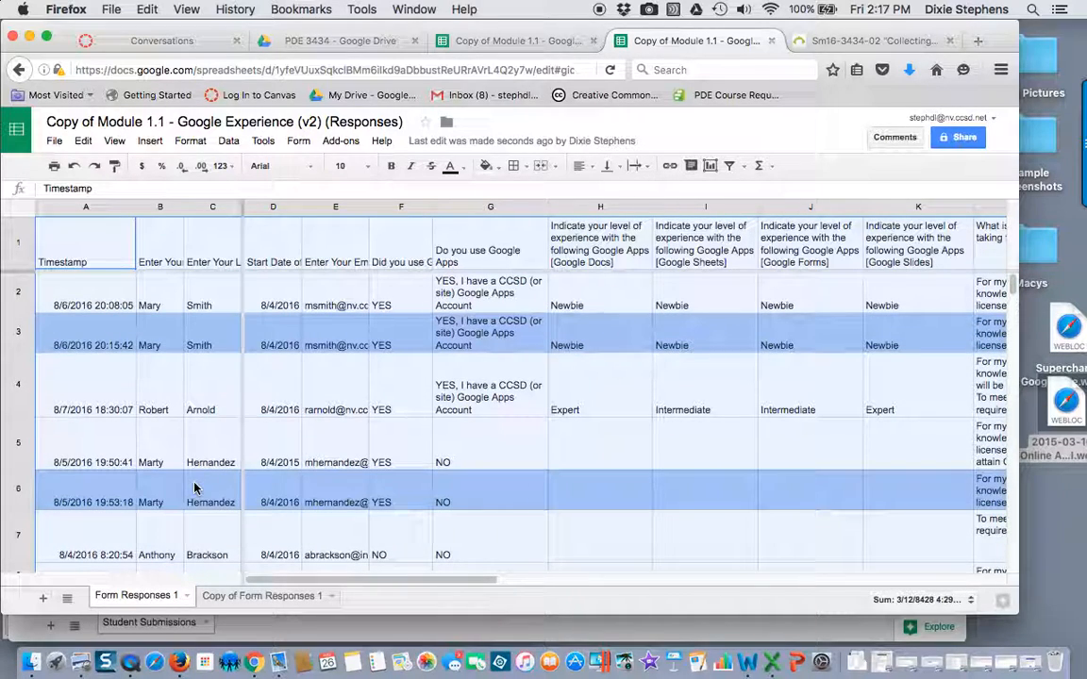
{"action": "left_click", "coordinate": [20, 337]}
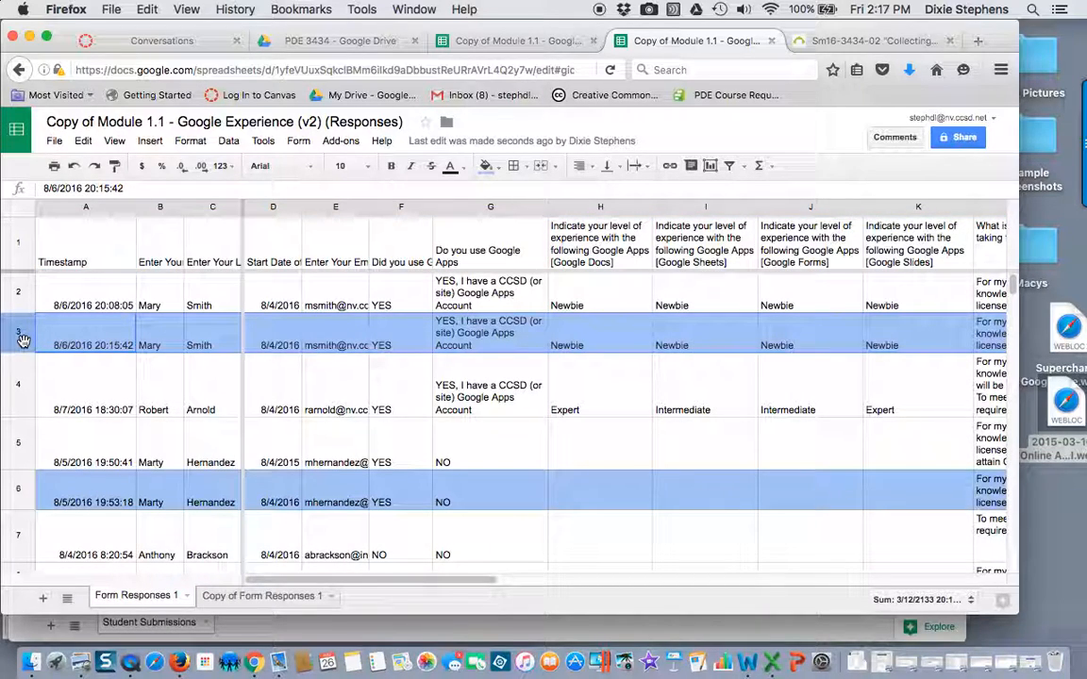
{"action": "right_click", "coordinate": [24, 340]}
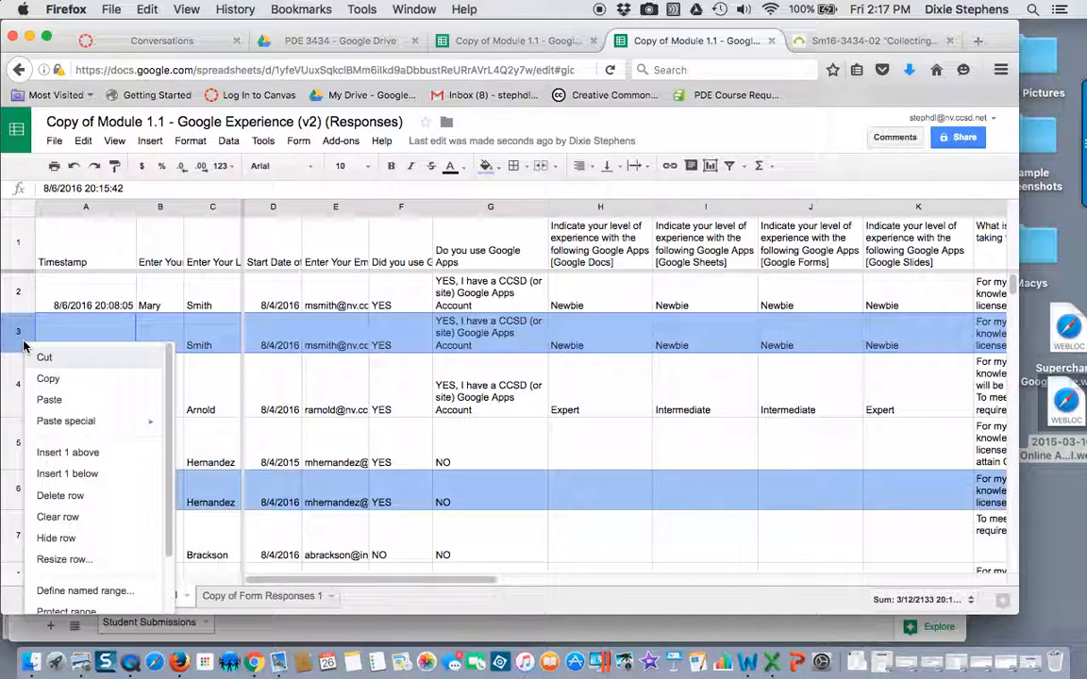
{"action": "left_click", "coordinate": [215, 337]}
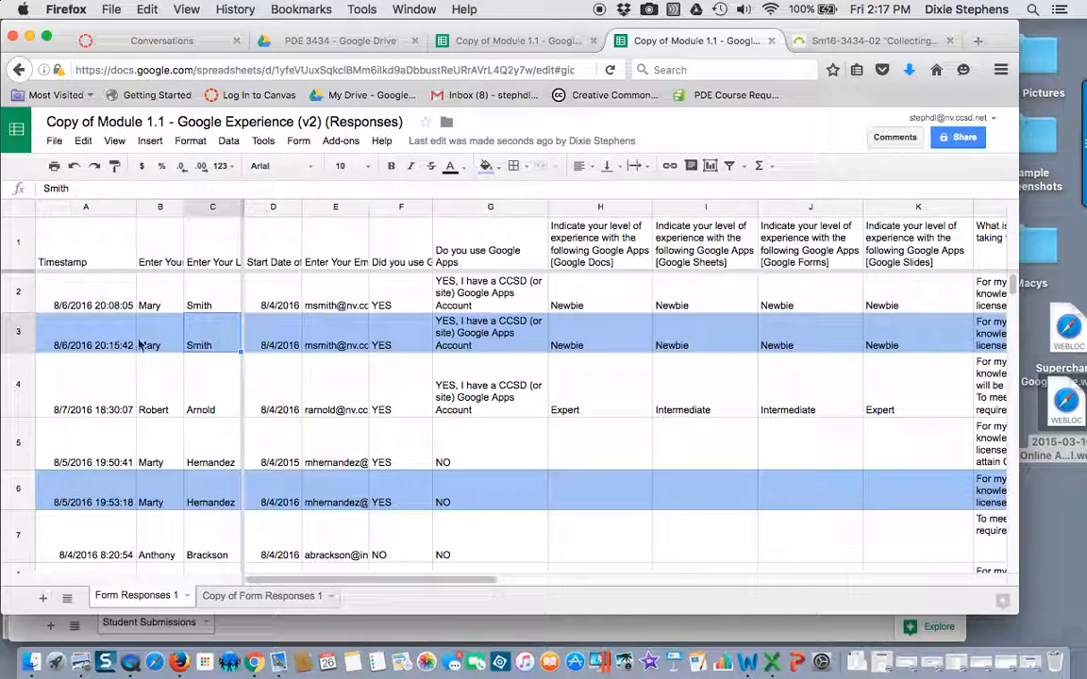